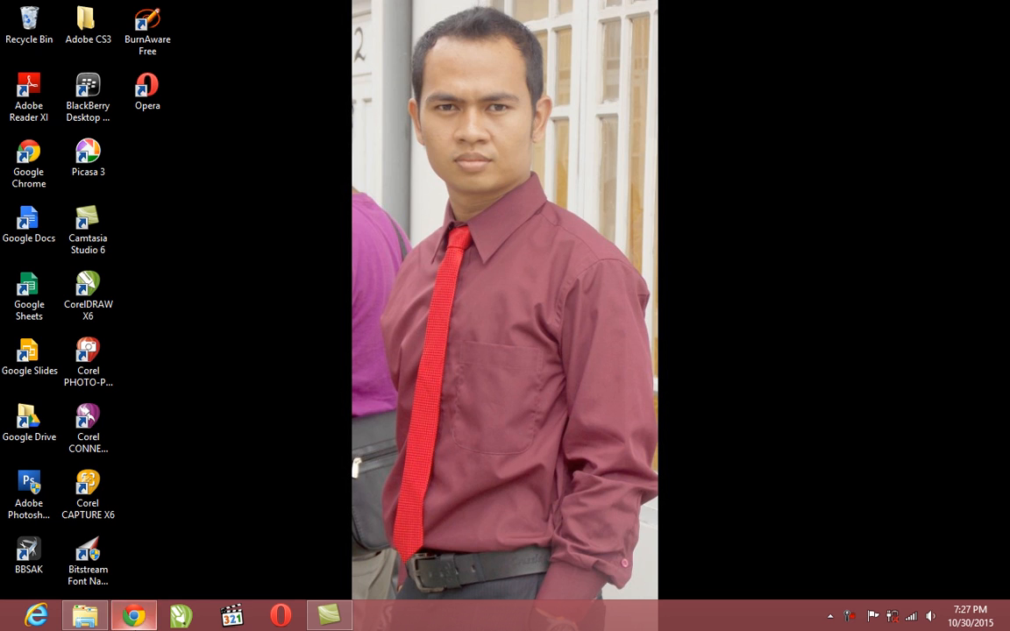
# Switch to Google Classroom in Chrome and open the Kelas Belajar Komputer SMP class
pyautogui.click(134, 615)
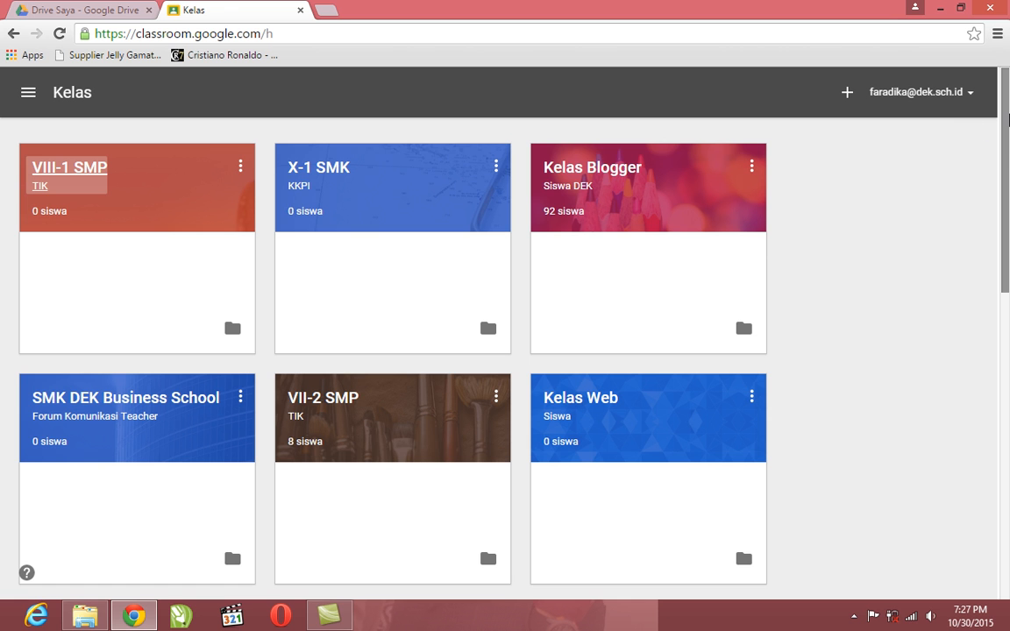
pyautogui.scroll(-4, 1009, 265)
pyautogui.moveTo(1009, 265); pyautogui.dragTo(1009, 321)
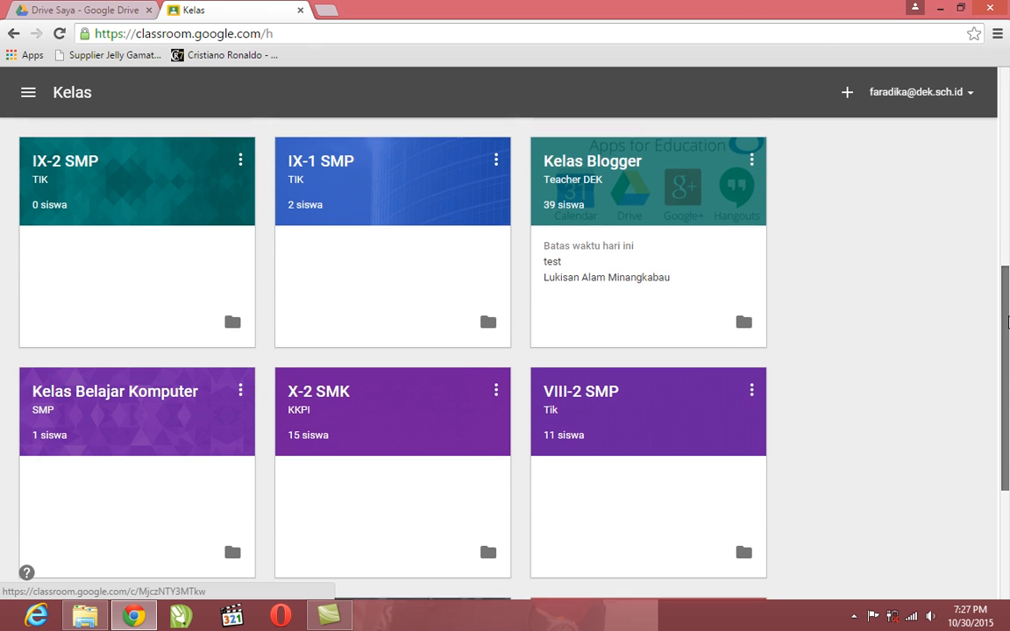
pyautogui.click(176, 393)
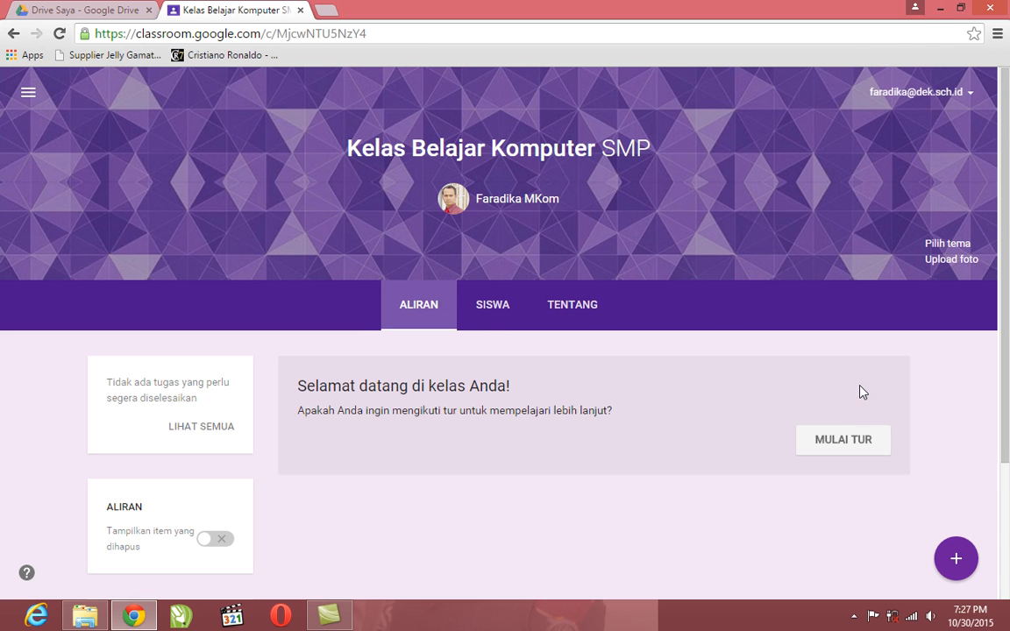
pyautogui.moveTo(1008, 188)
pyautogui.mouseDown()
pyautogui.moveTo(1008, 340)
pyautogui.moveTo(1009, 186)
pyautogui.mouseUp()
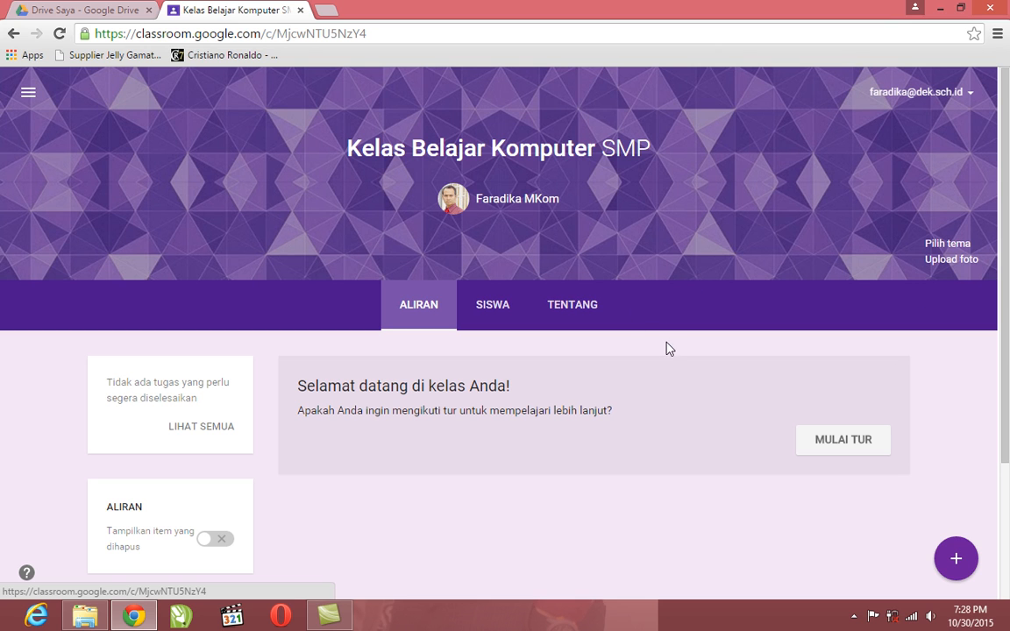
# Create a new assignment in the class and title it TUGAS INDIVIDU
pyautogui.click(957, 561)
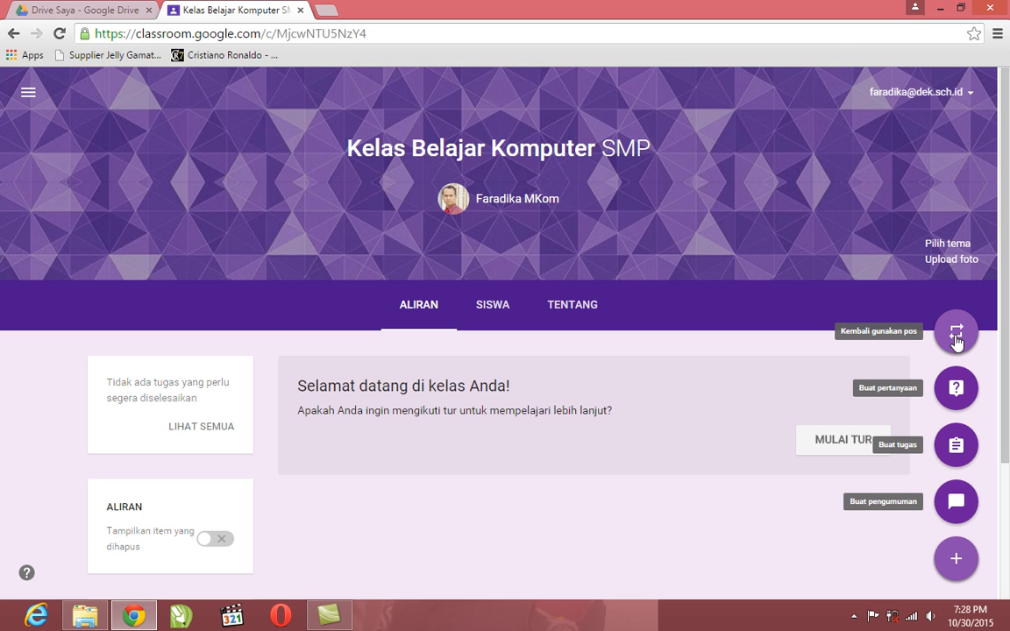
pyautogui.click(957, 447)
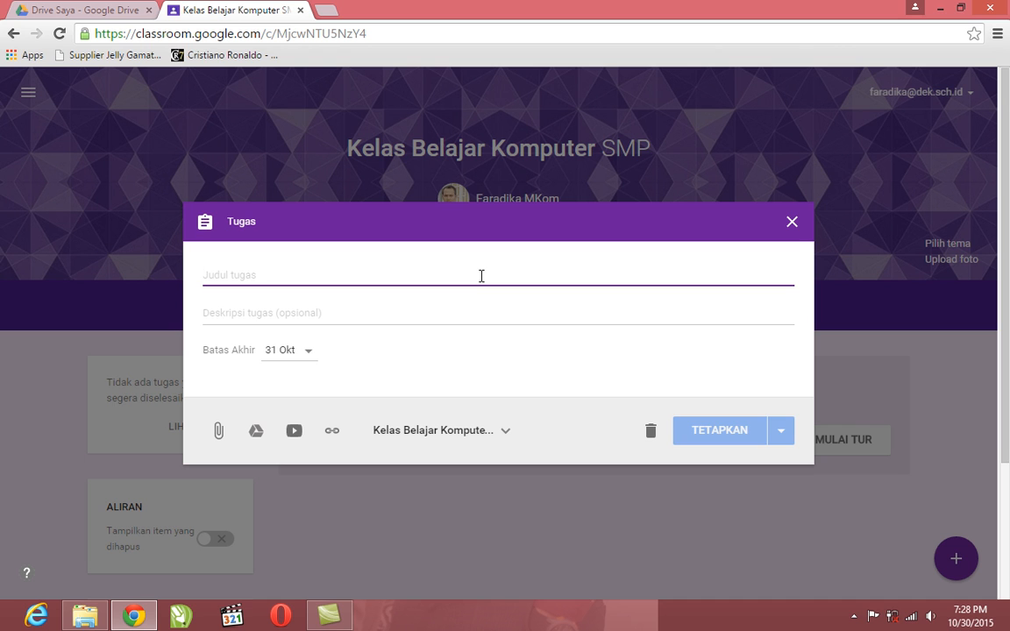
pyautogui.write('t')
pyautogui.press('BackSpace')
pyautogui.write('TUGAS')
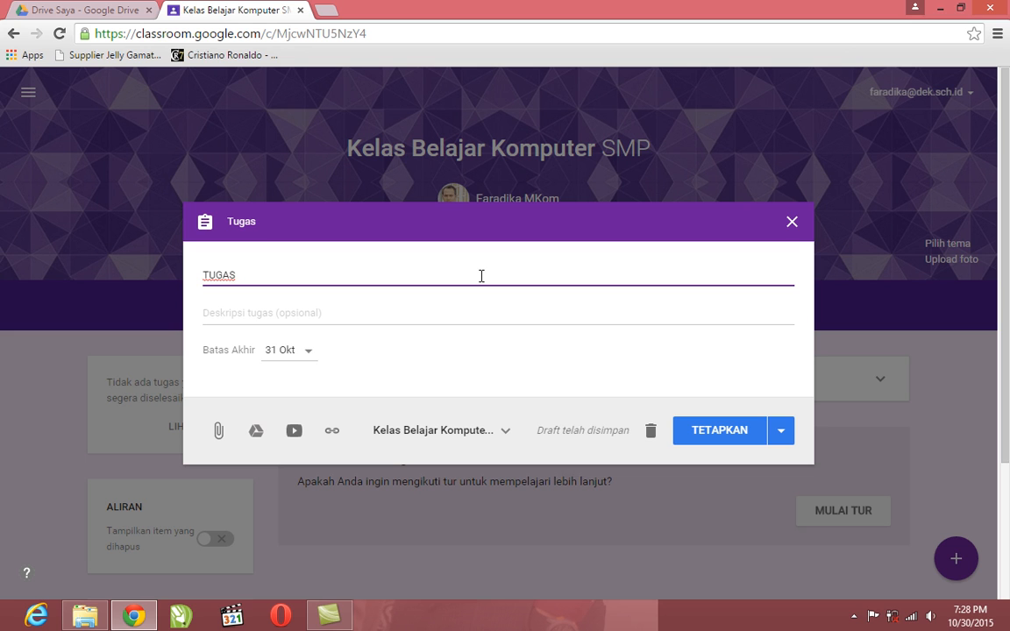
pyautogui.write(' INDIVI')
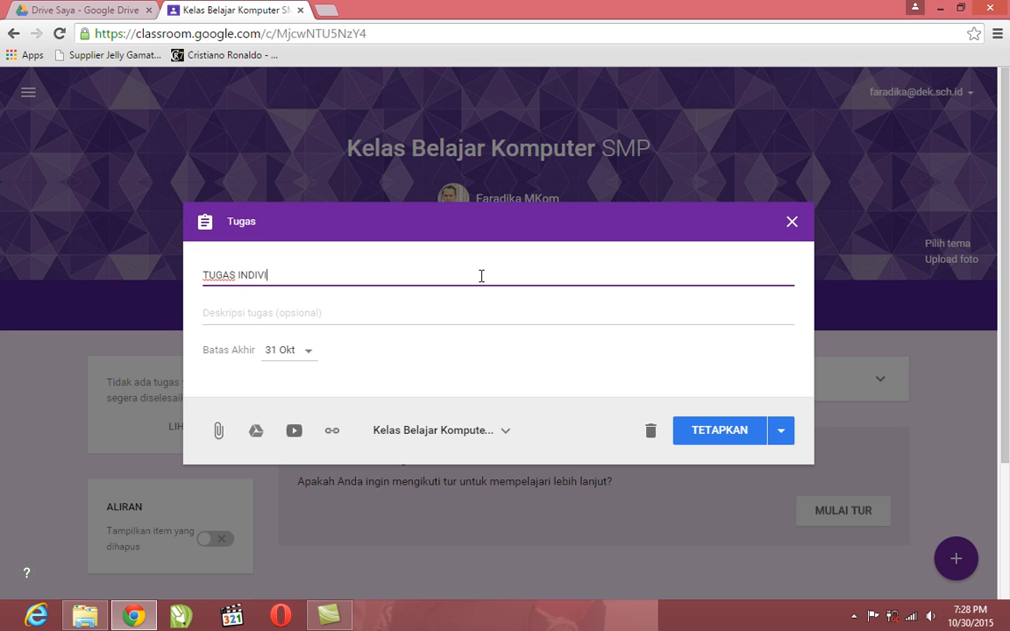
pyautogui.write('DU')
pyautogui.press('Tab')
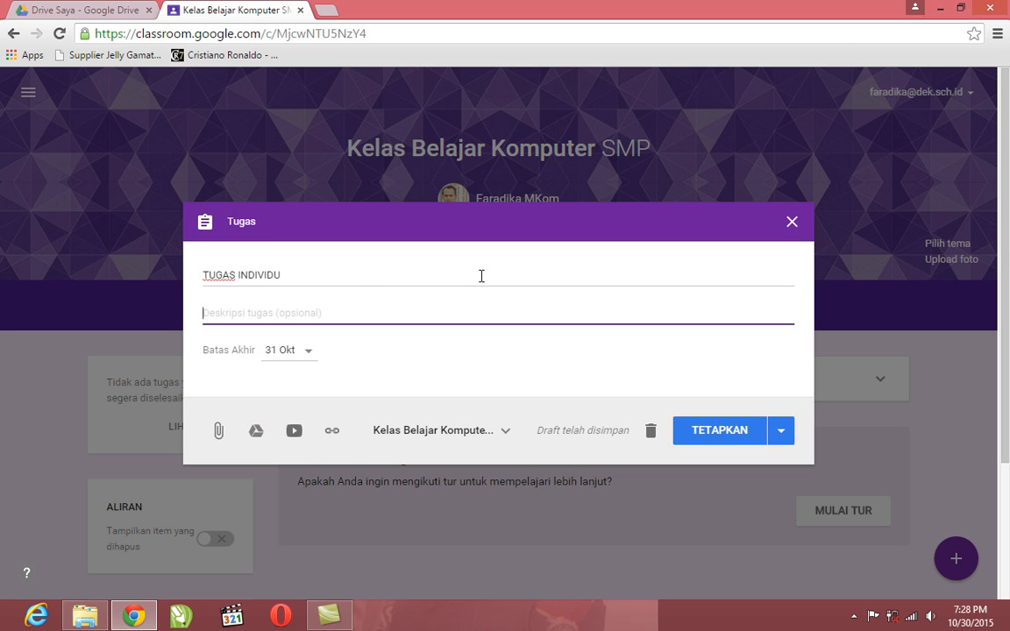
# Enter the assignment description "Jelaskan Pengertian Komputer dan Internet"
pyautogui.write('Si')
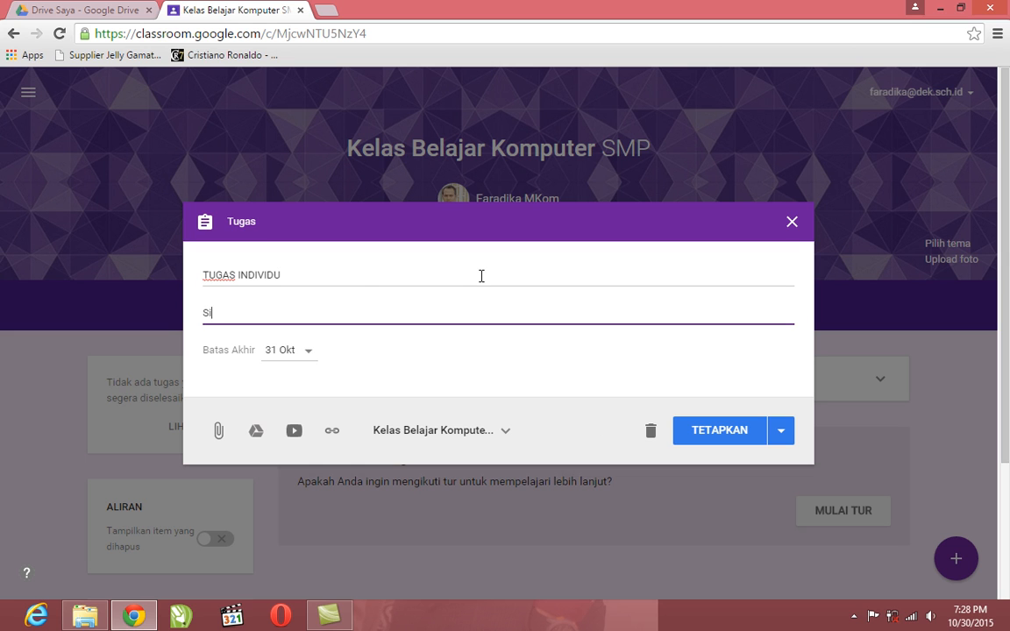
pyautogui.press('BackSpace')
pyautogui.press('BackSpace')
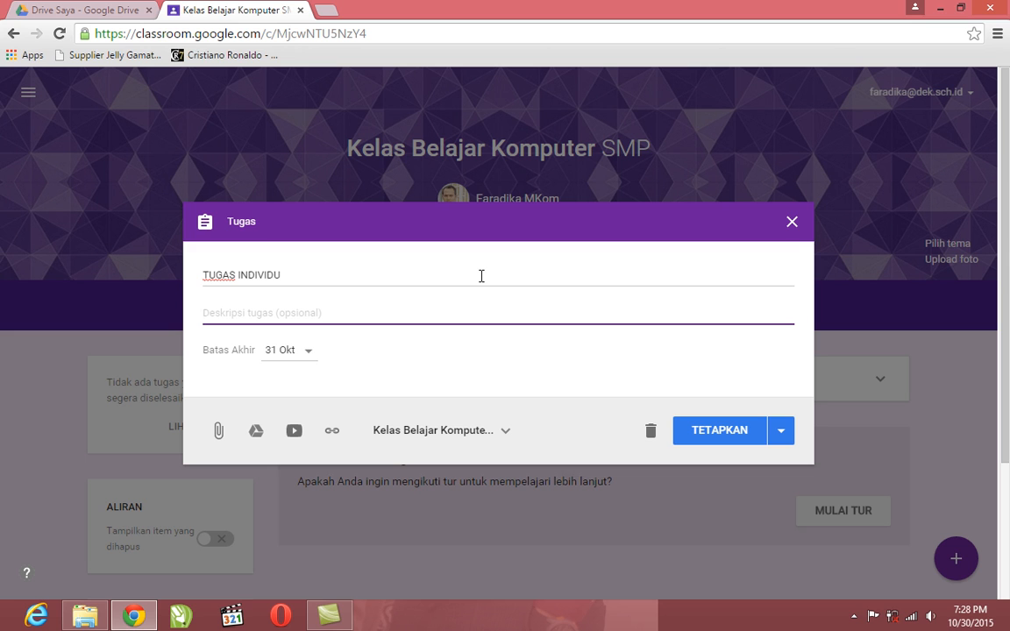
pyautogui.write('Jelas')
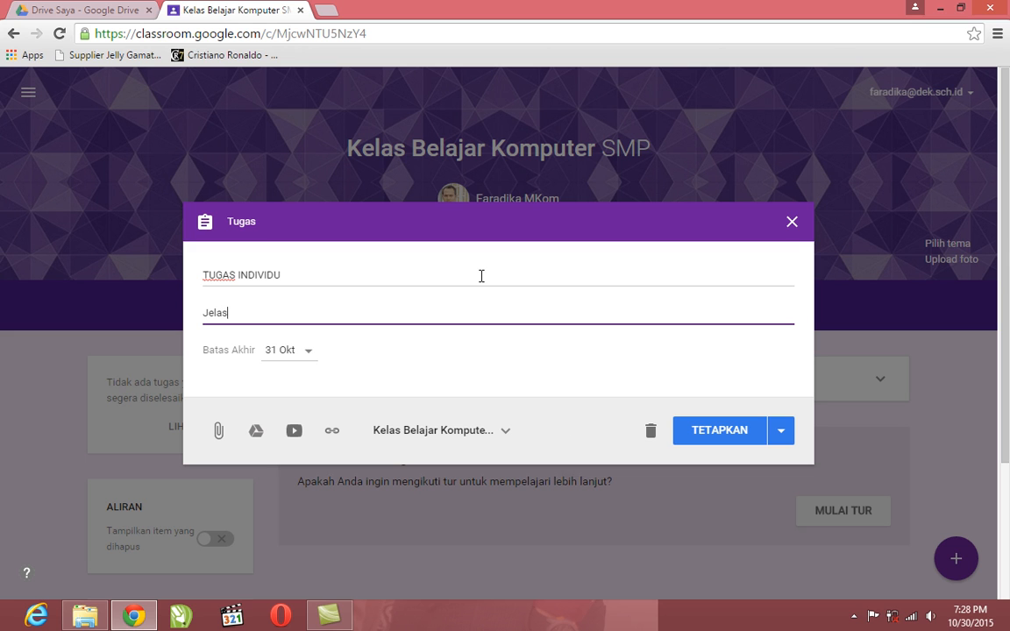
pyautogui.write('kan Pengertia')
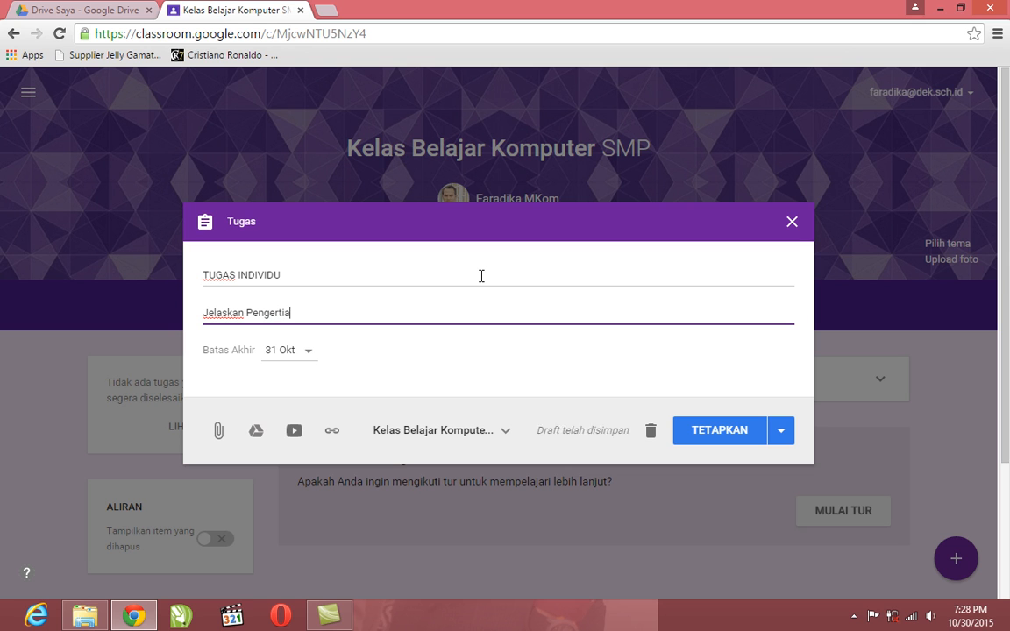
pyautogui.write('n Komputer da')
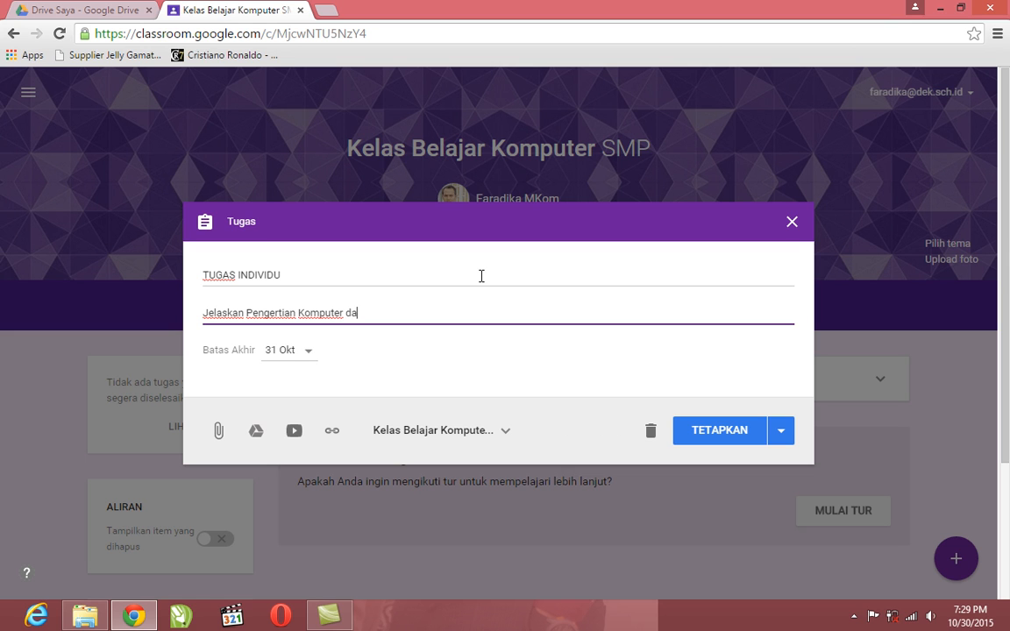
pyautogui.write('n Internet')
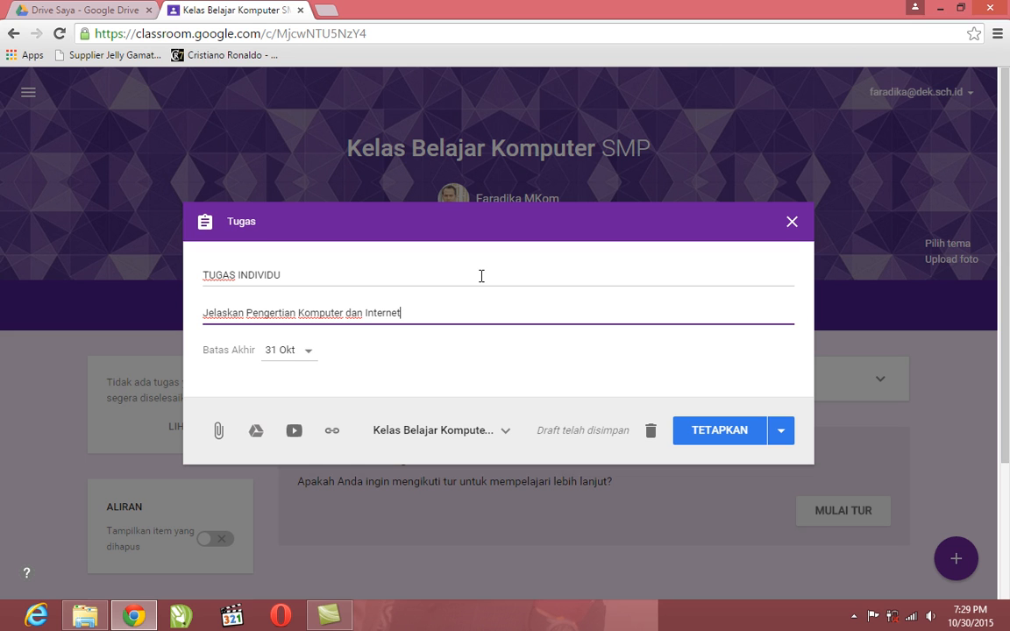
# Set the assignment's due time to 23.59 on 31 Okt 2015 and save the deadline
pyautogui.click(309, 354)
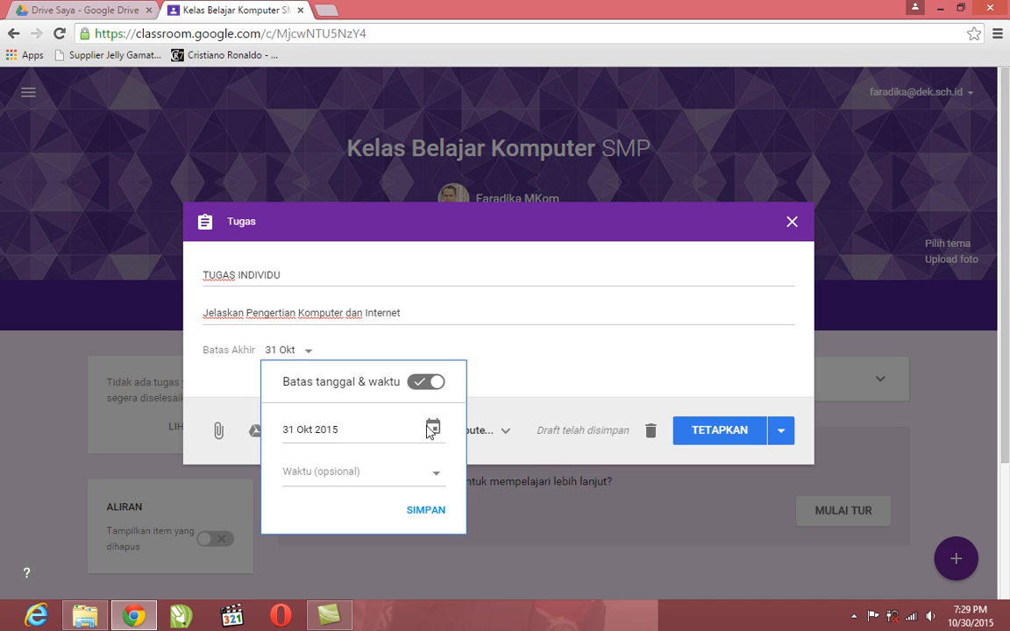
pyautogui.click(438, 481)
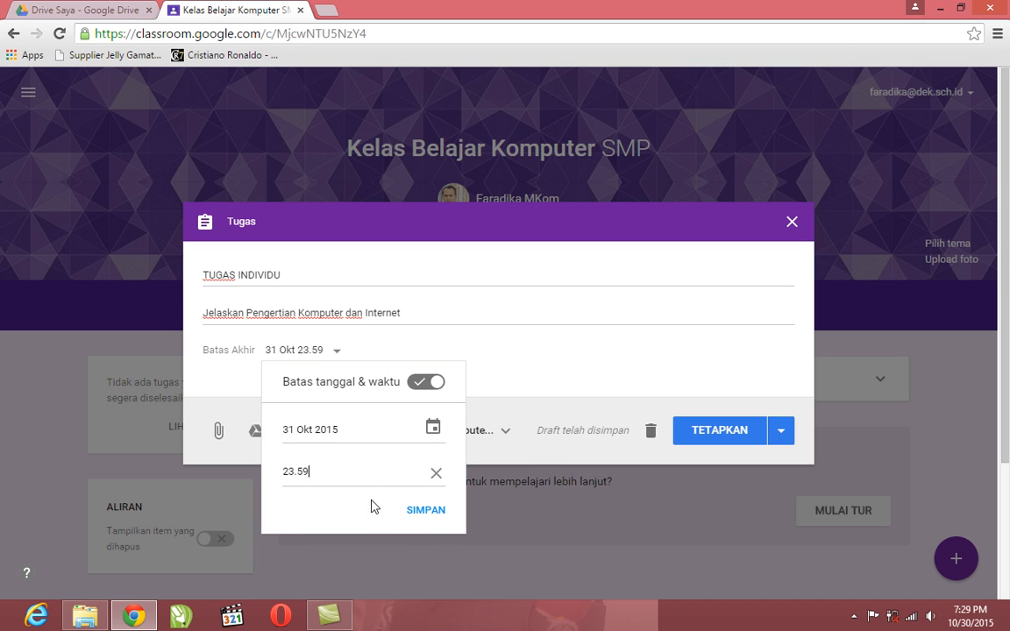
pyautogui.click(422, 511)
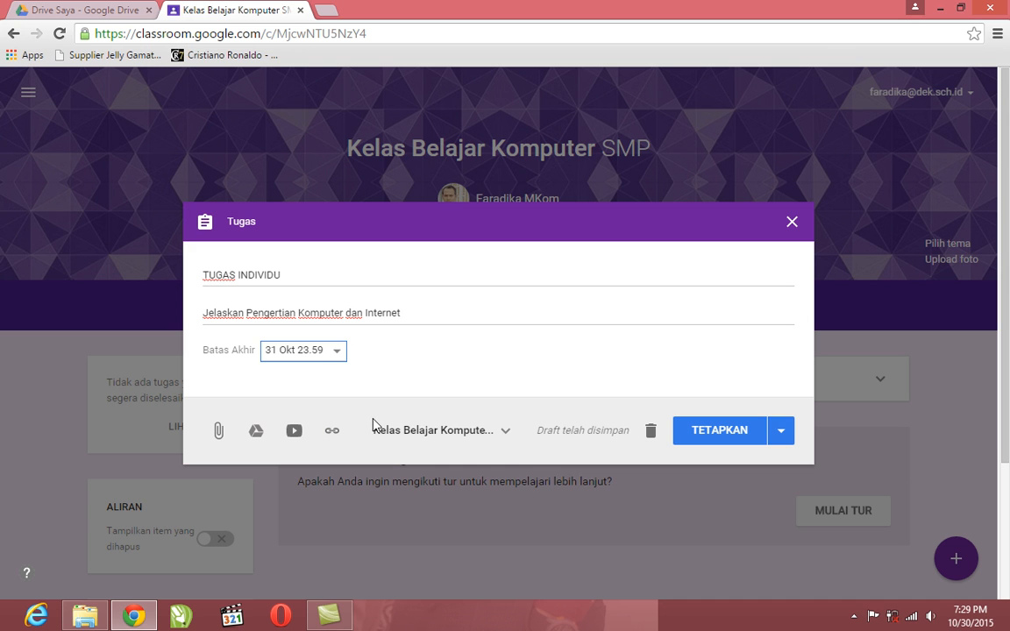
# Keep Kelas Belajar Komputer as the only target class and publish the TUGAS INDIVIDU assignment
pyautogui.click(471, 431)
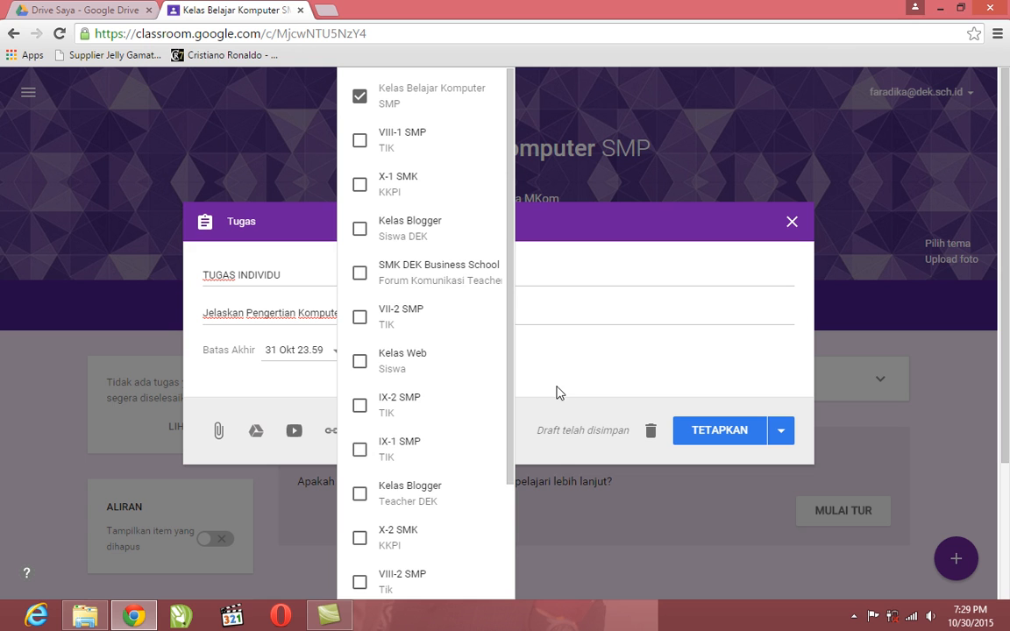
pyautogui.click(593, 354)
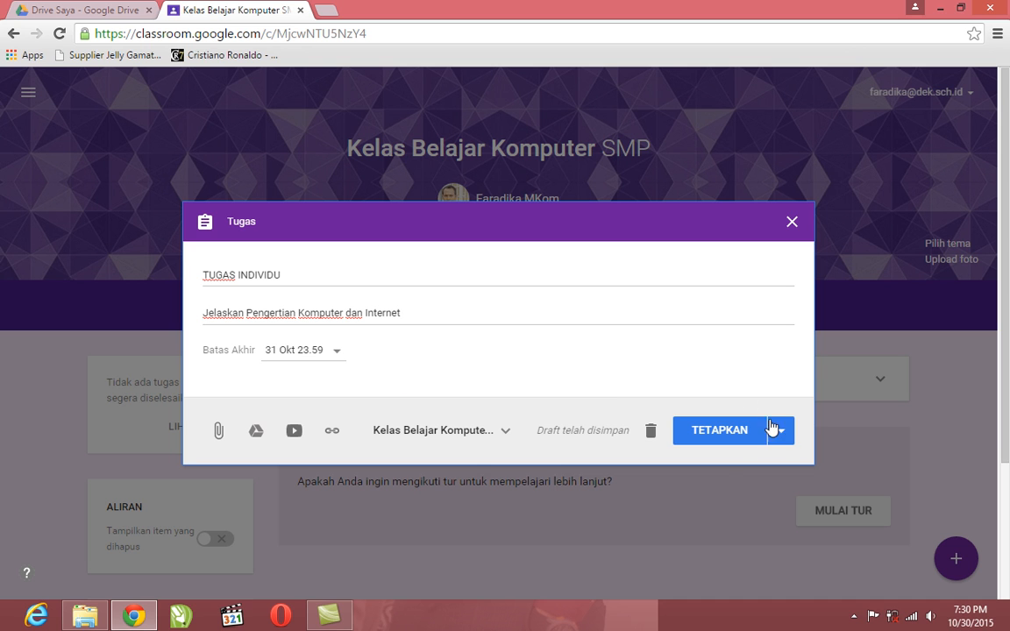
pyautogui.click(734, 447)
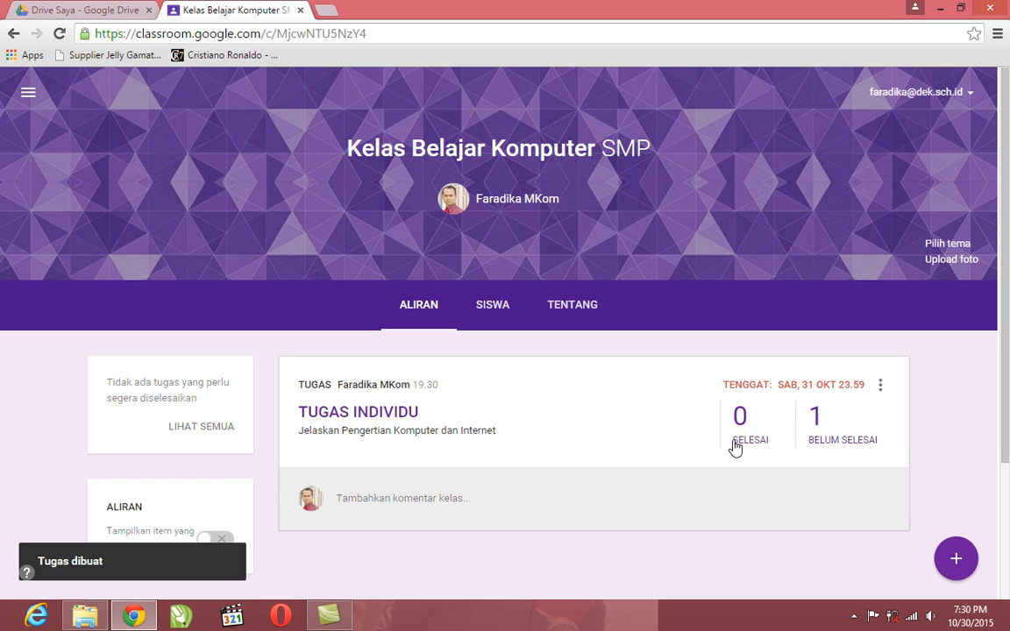
# Start the Opera browser and minimize its window to return to the class stream
pyautogui.moveTo(1008, 181); pyautogui.dragTo(867, 282)
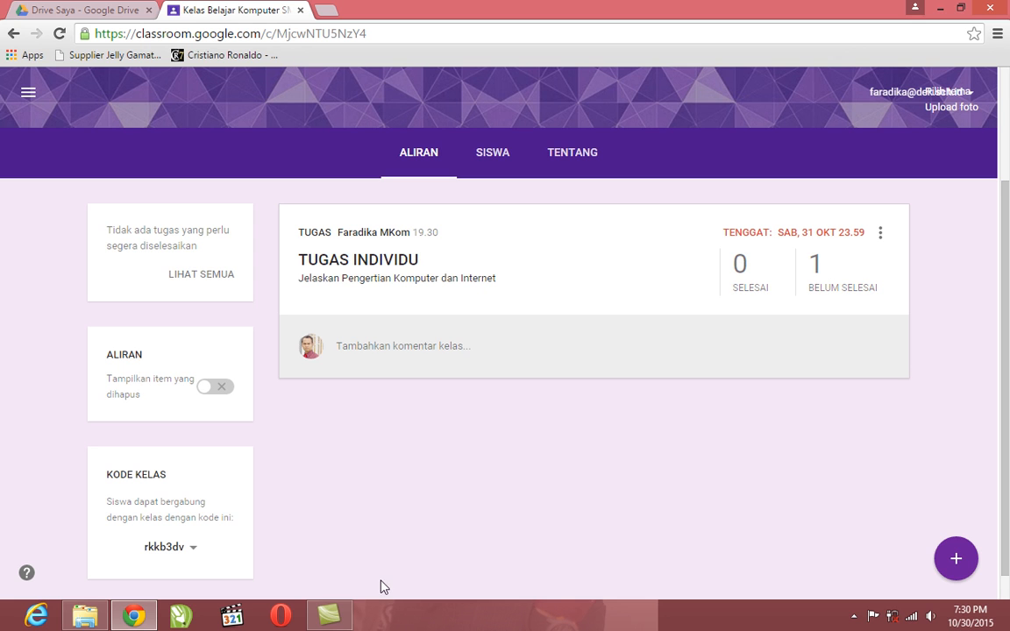
pyautogui.click(286, 619)
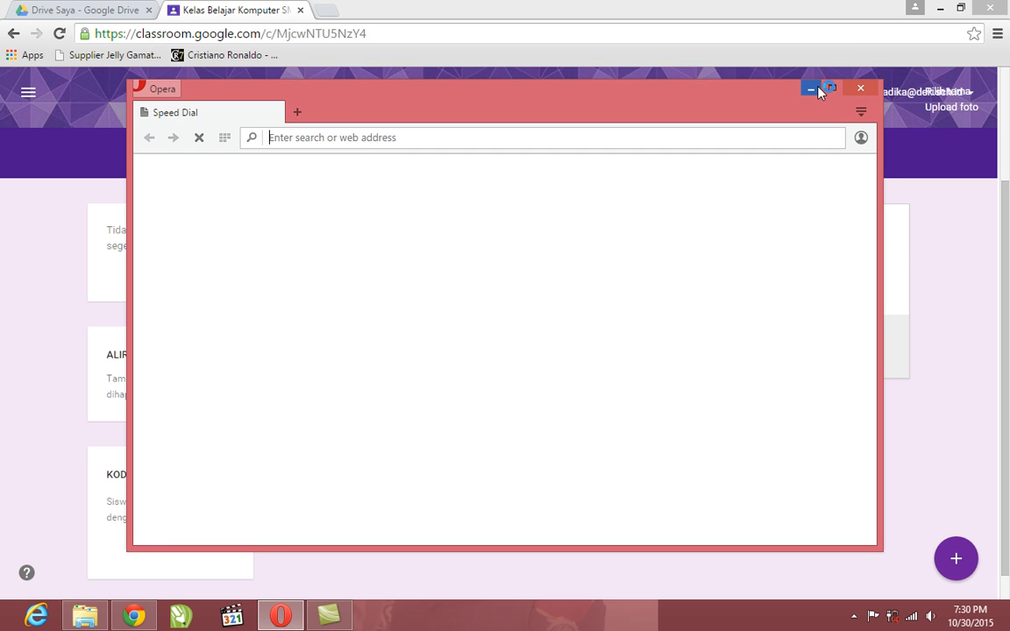
pyautogui.click(815, 90)
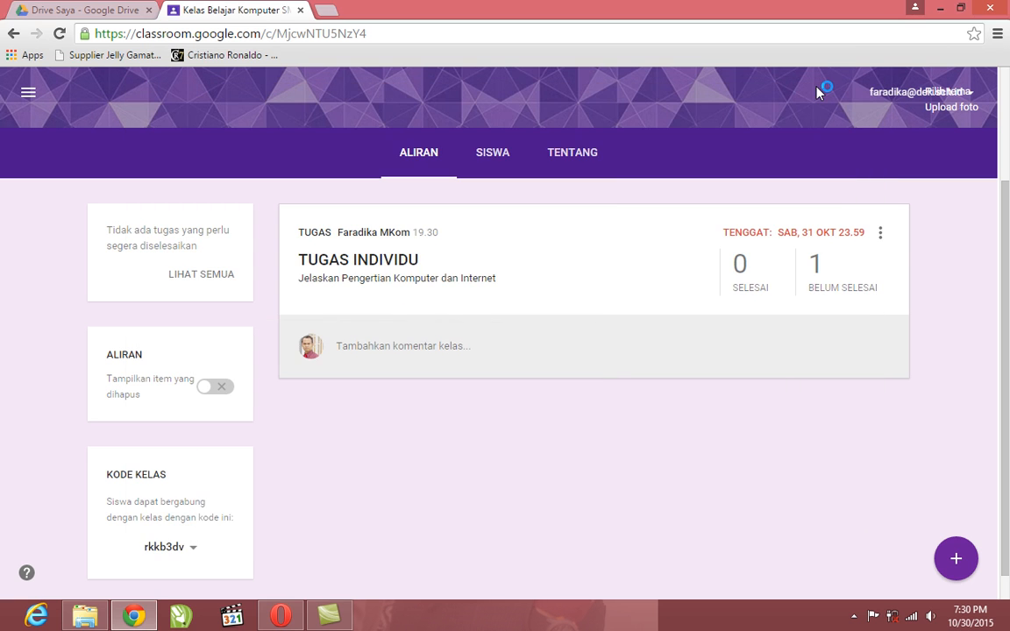
# View the student submissions page of TUGAS INDIVIDU and go back to the class stream
pyautogui.click(402, 261)
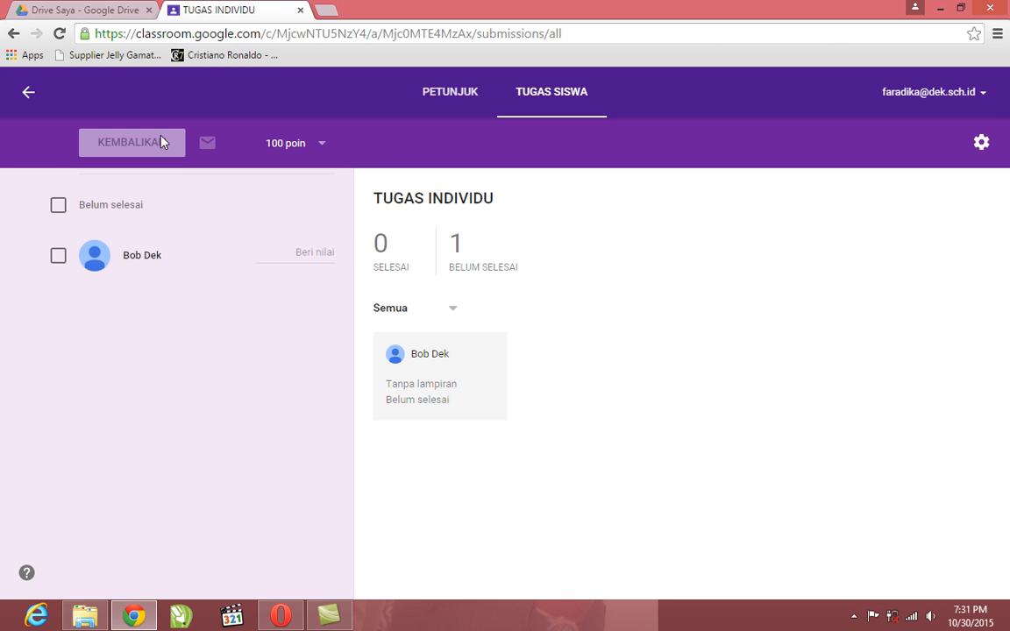
pyautogui.click(27, 93)
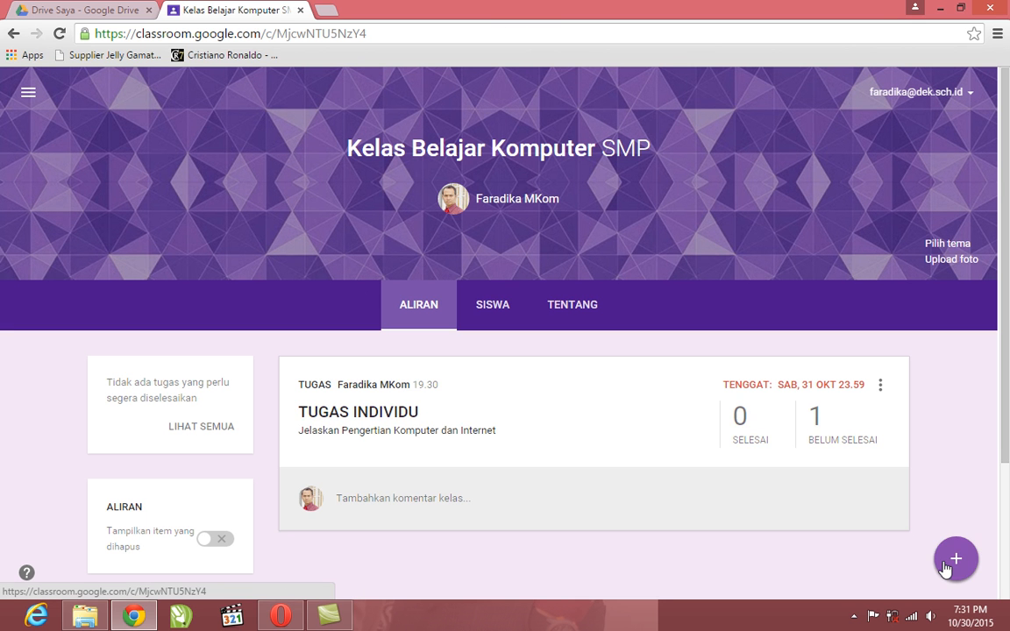
# Create a second assignment in the class and title it TUGAS KELOMPOK
pyautogui.moveTo(946, 564)
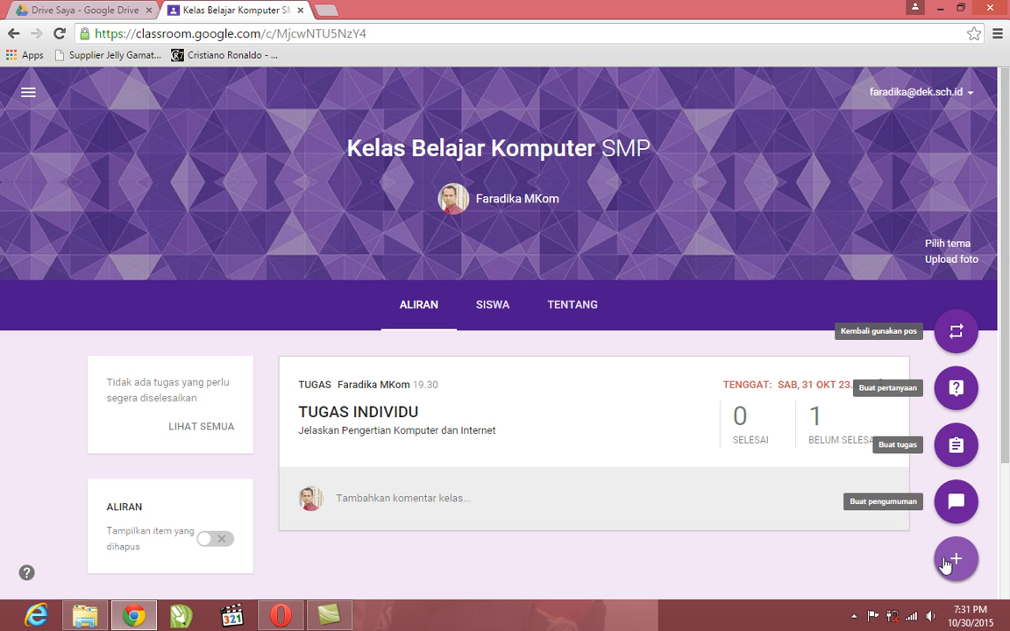
pyautogui.click(957, 445)
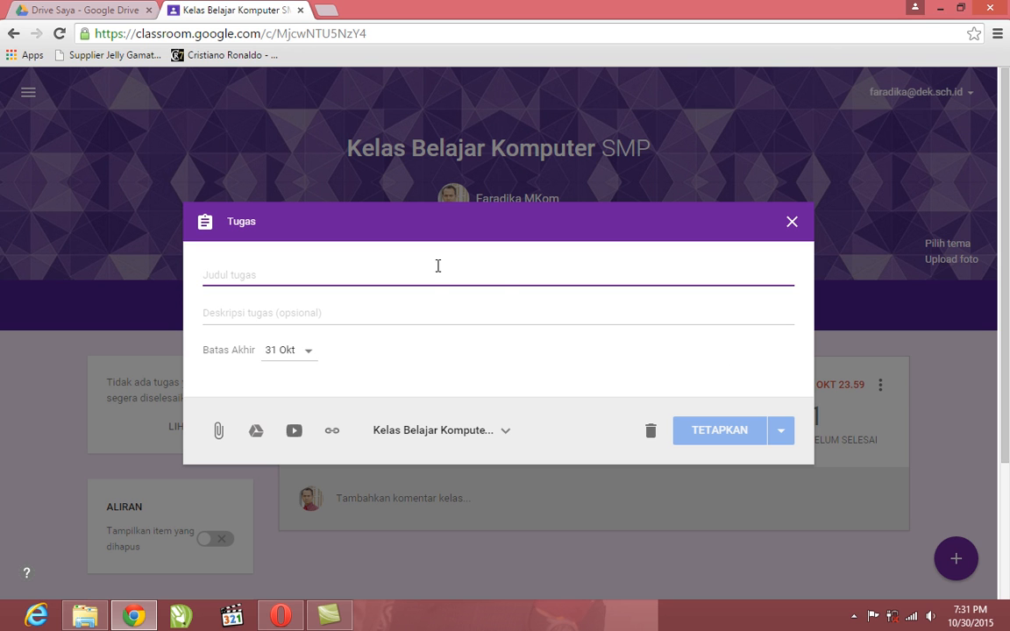
pyautogui.write('tugas')
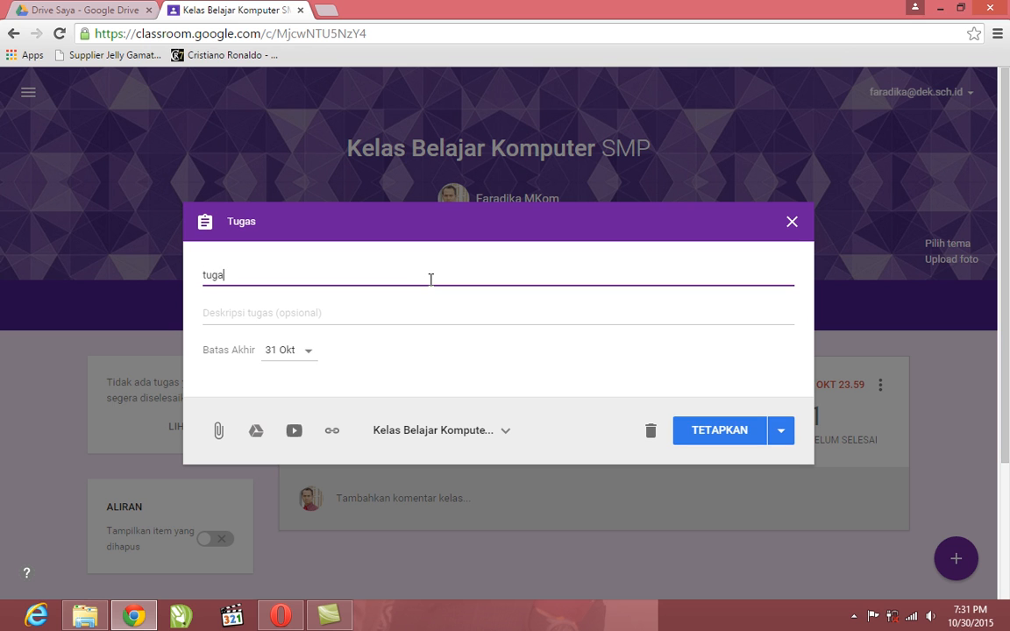
pyautogui.press('BackSpace')
pyautogui.press('BackSpace')
pyautogui.press('BackSpace')
pyautogui.press('BackSpace')
pyautogui.press('BackSpace')
pyautogui.write('TUGAS KELOMPOK')
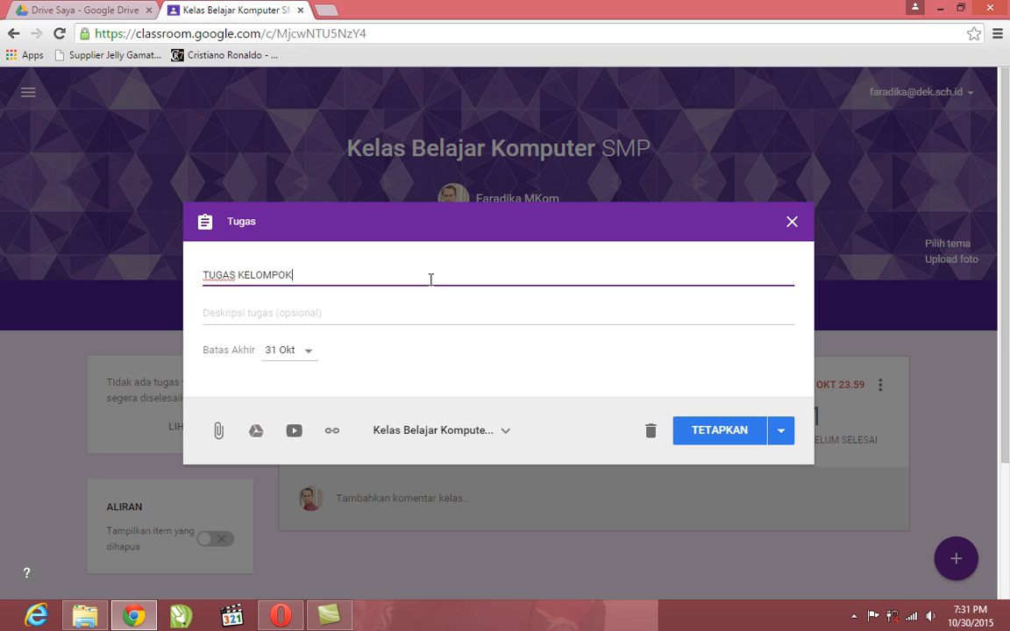
# Enter "Kerjakan pada lampiran tugas" as the description of the TUGAS KELOMPOK assignment
pyautogui.click(420, 304)
pyautogui.write('Kerja')
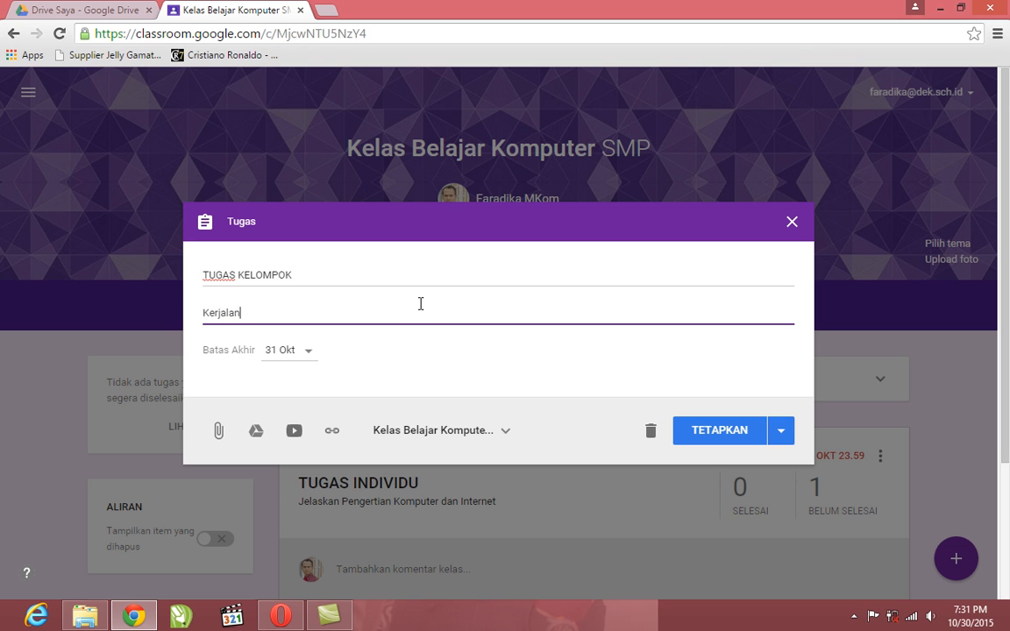
pyautogui.write('ka')
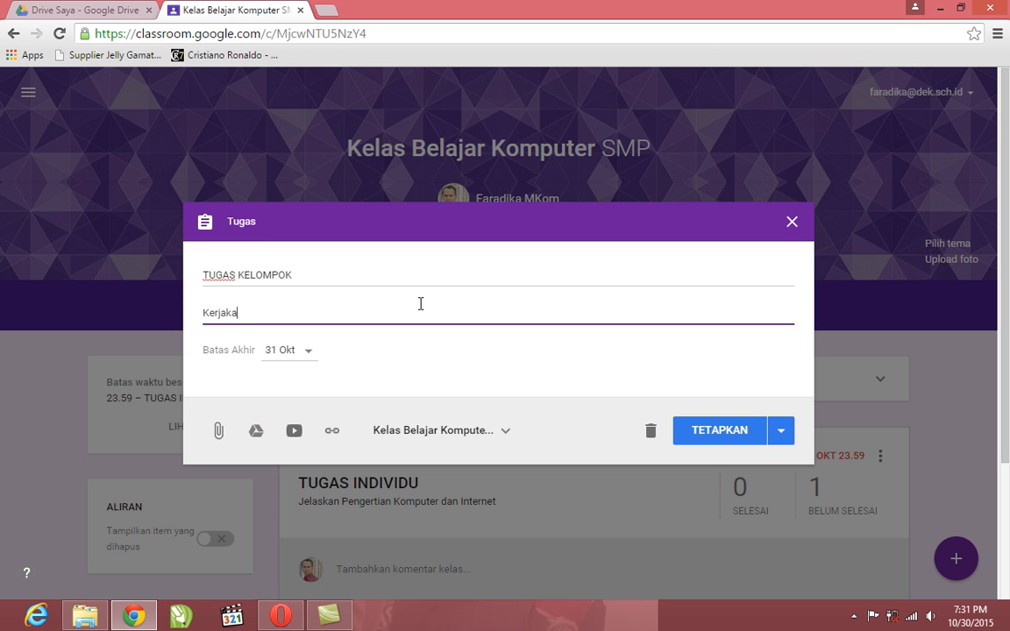
pyautogui.write('n pada lampiran tugas')
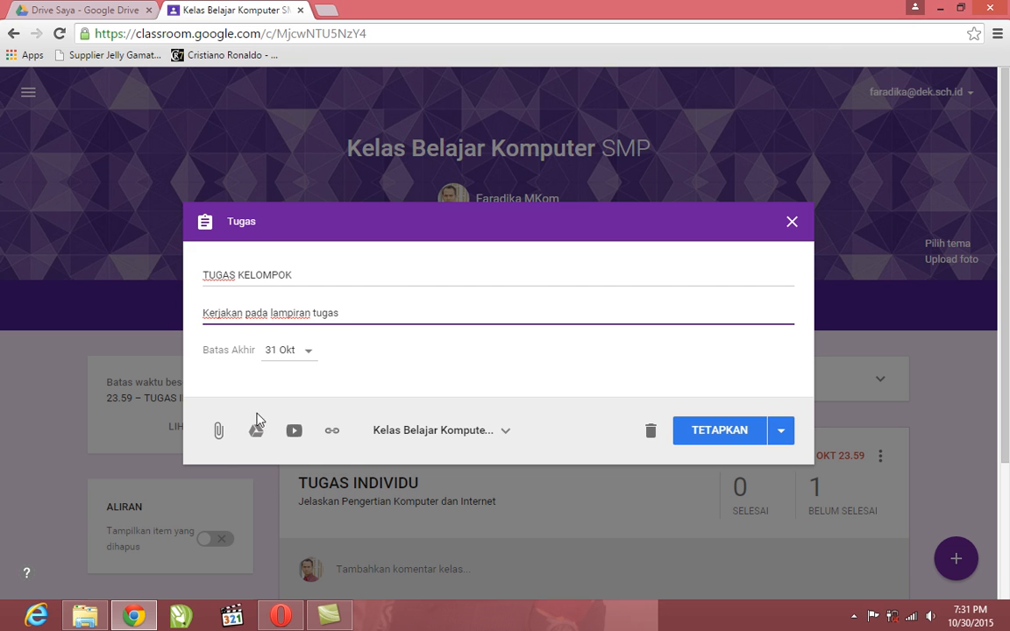
# Attach the Drive document DASAR BLOGGER UNTUK PEMULA to the assignment and set its sharing to "Buat salinan untuk setiap siswa"
pyautogui.click(255, 436)
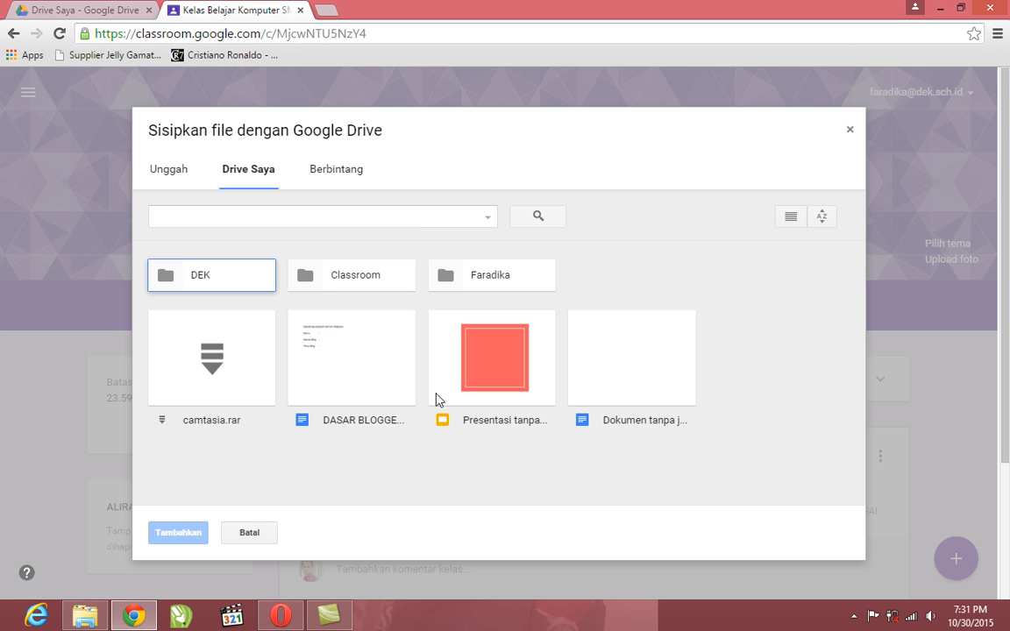
pyautogui.click(364, 383)
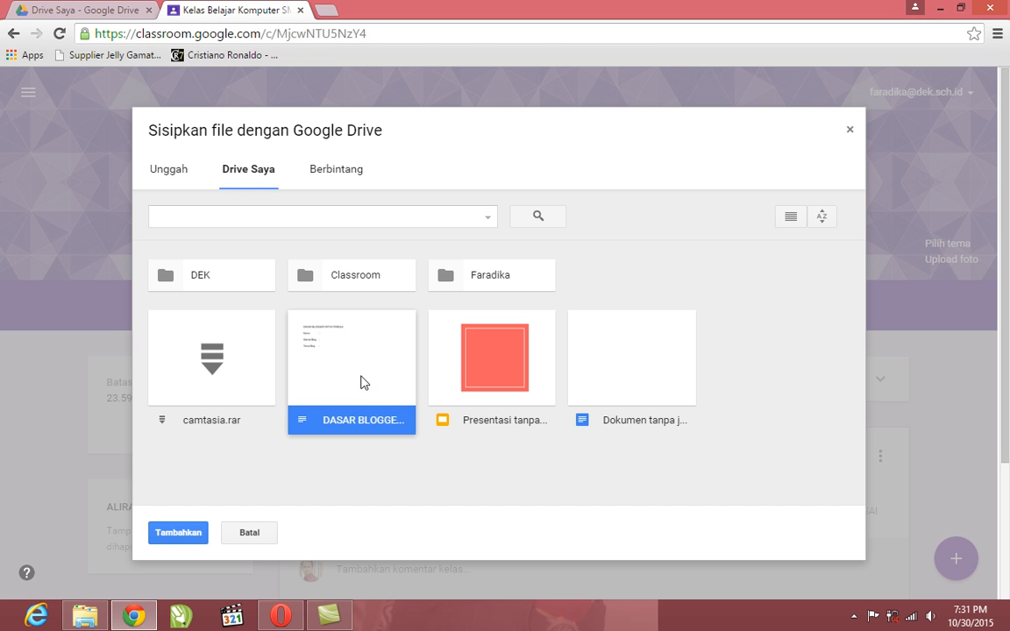
pyautogui.click(194, 533)
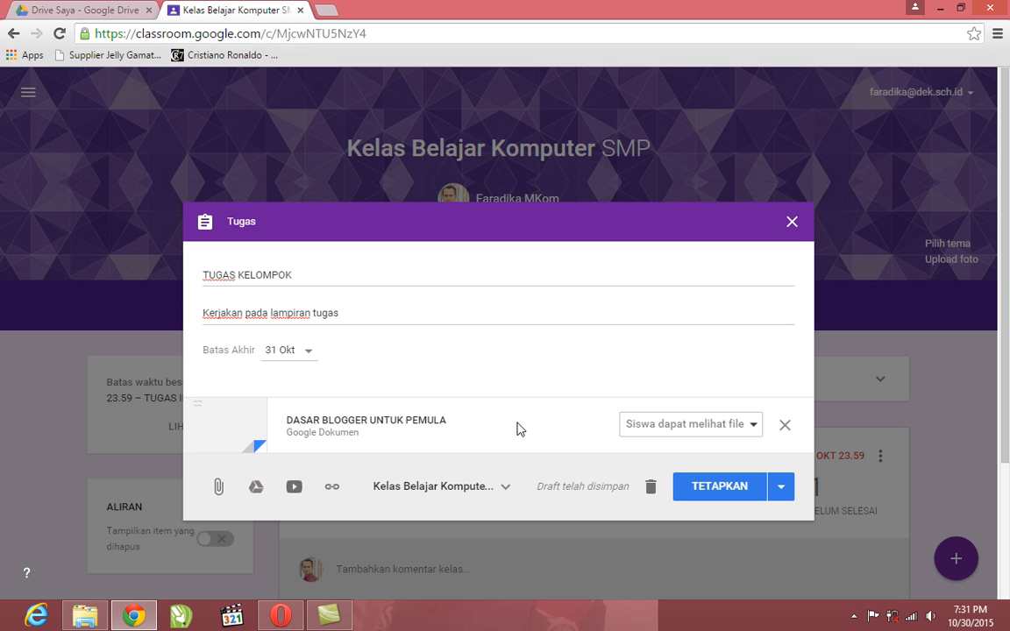
pyautogui.click(681, 427)
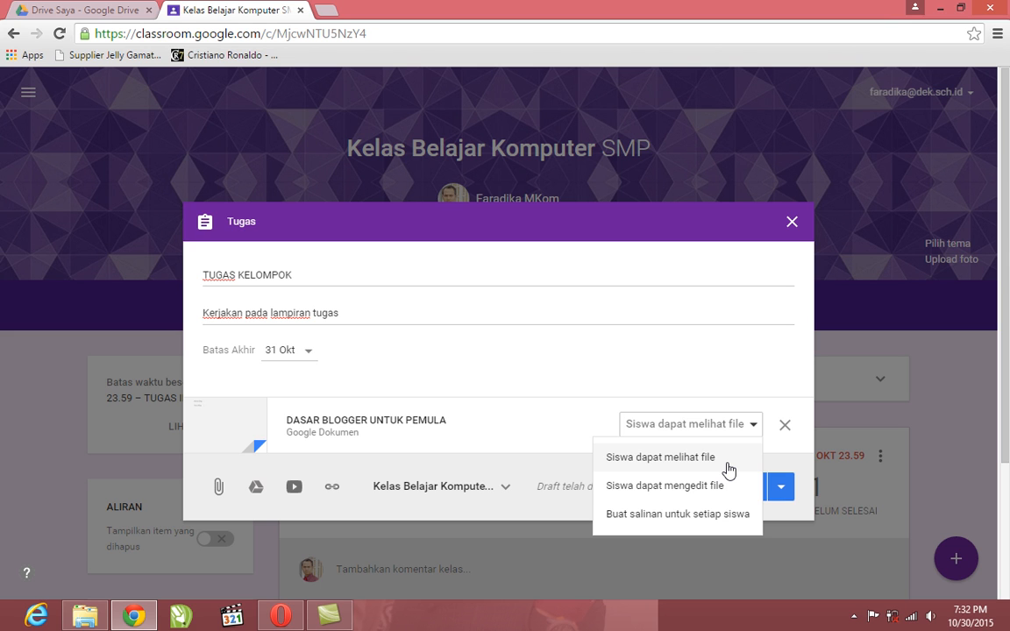
pyautogui.click(727, 517)
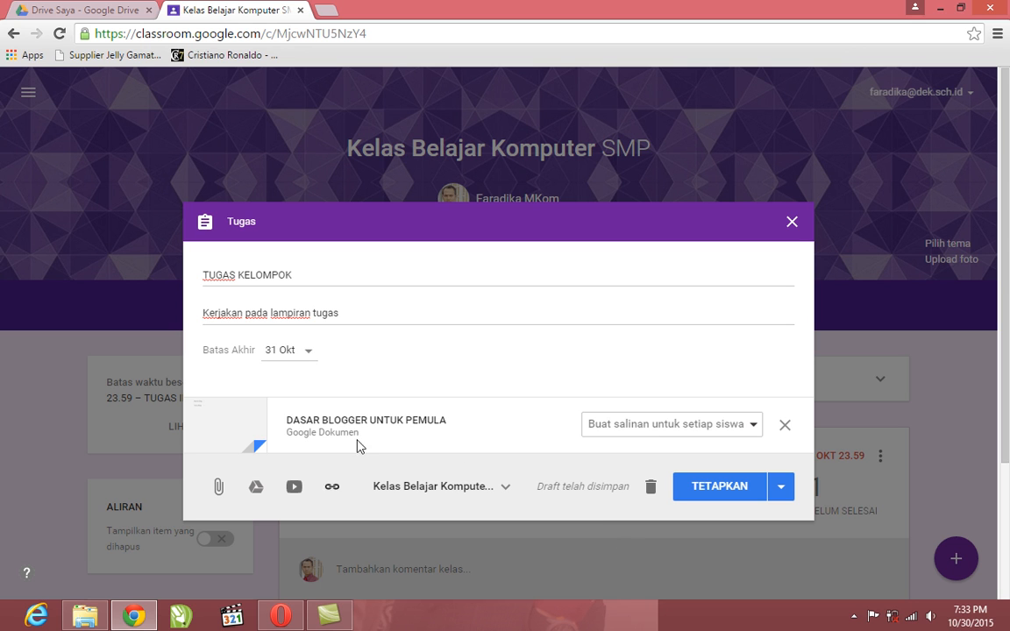
# Set the deadline of TUGAS KELOMPOK to 6 Nov 2015 and assign it to the class
pyautogui.click(309, 352)
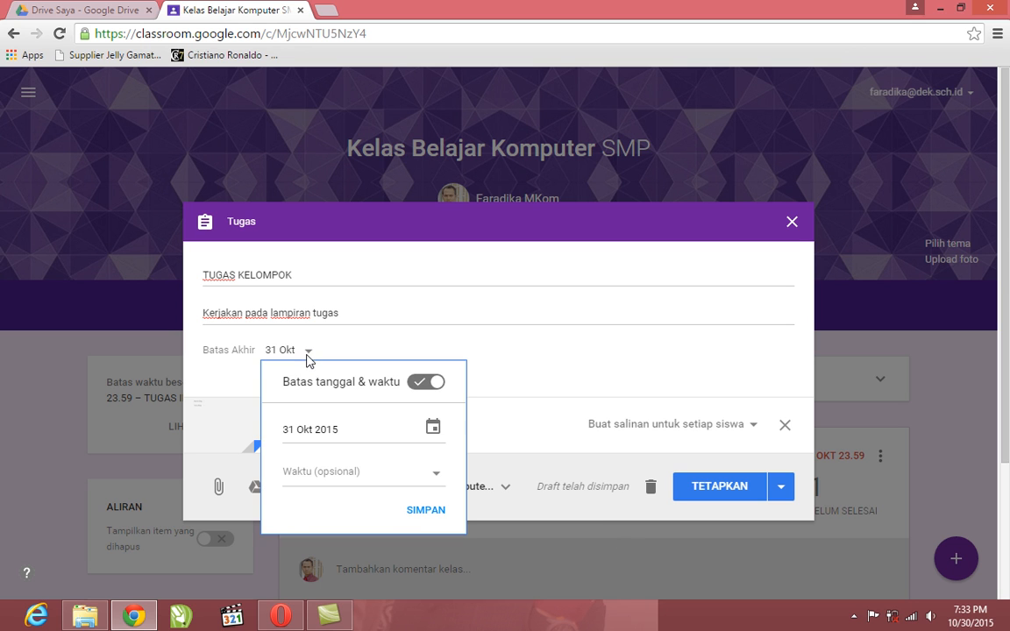
pyautogui.click(432, 428)
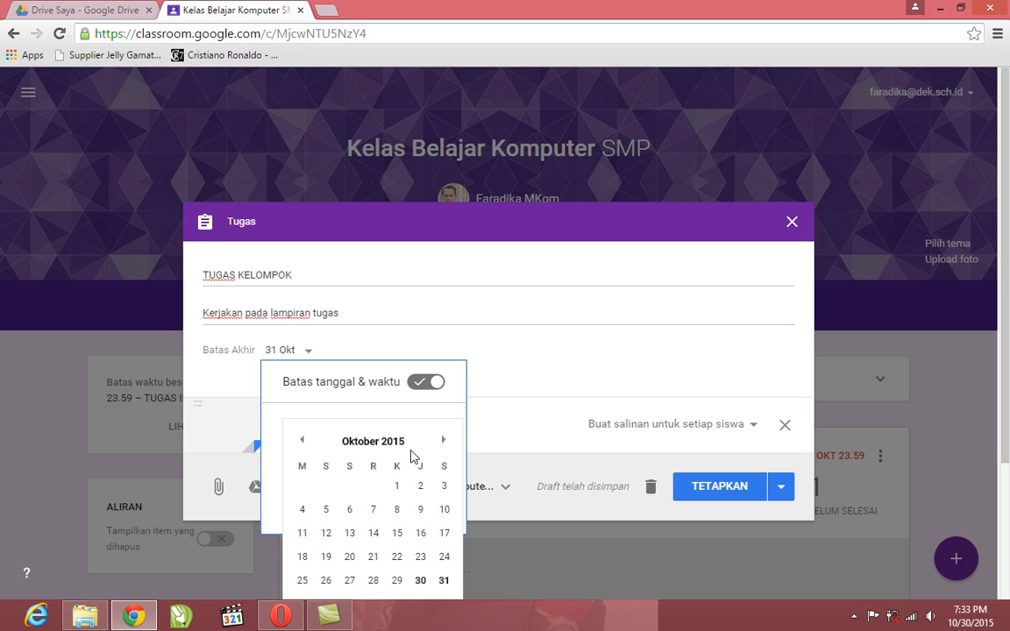
pyautogui.click(446, 442)
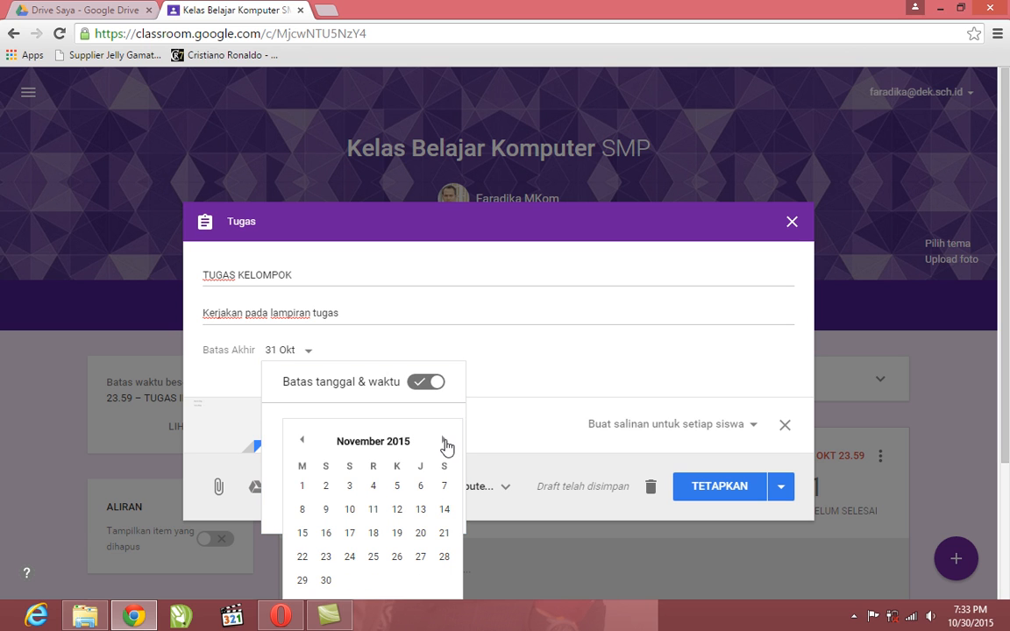
pyautogui.click(422, 487)
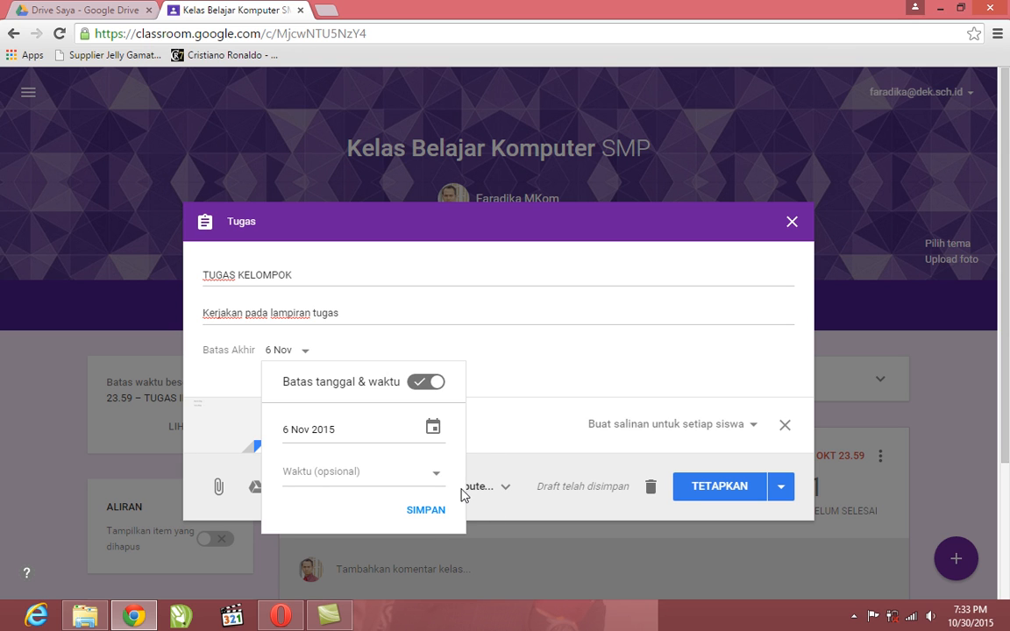
pyautogui.click(428, 513)
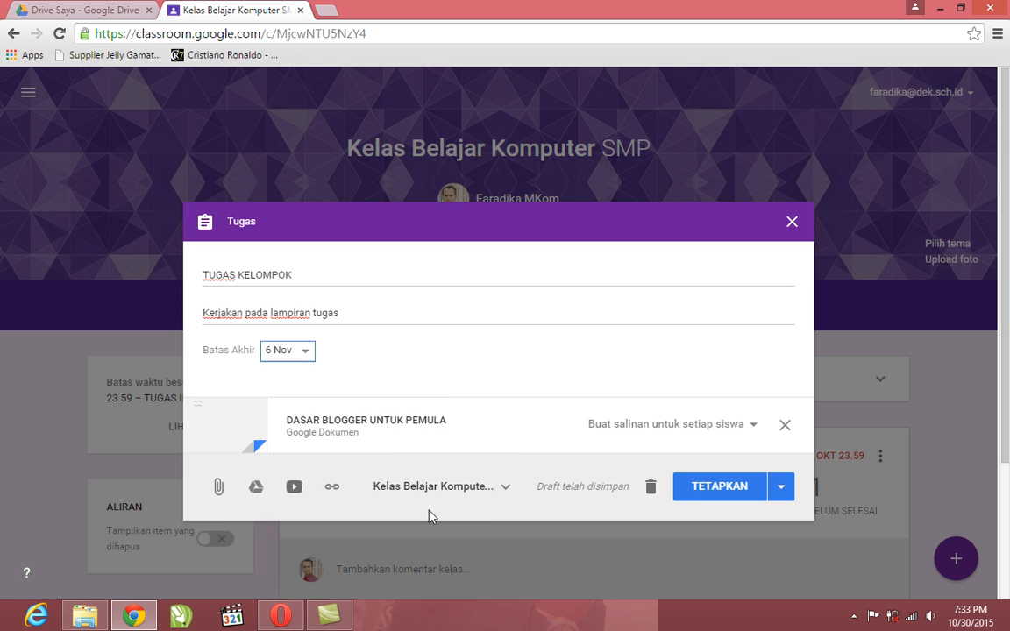
pyautogui.click(715, 488)
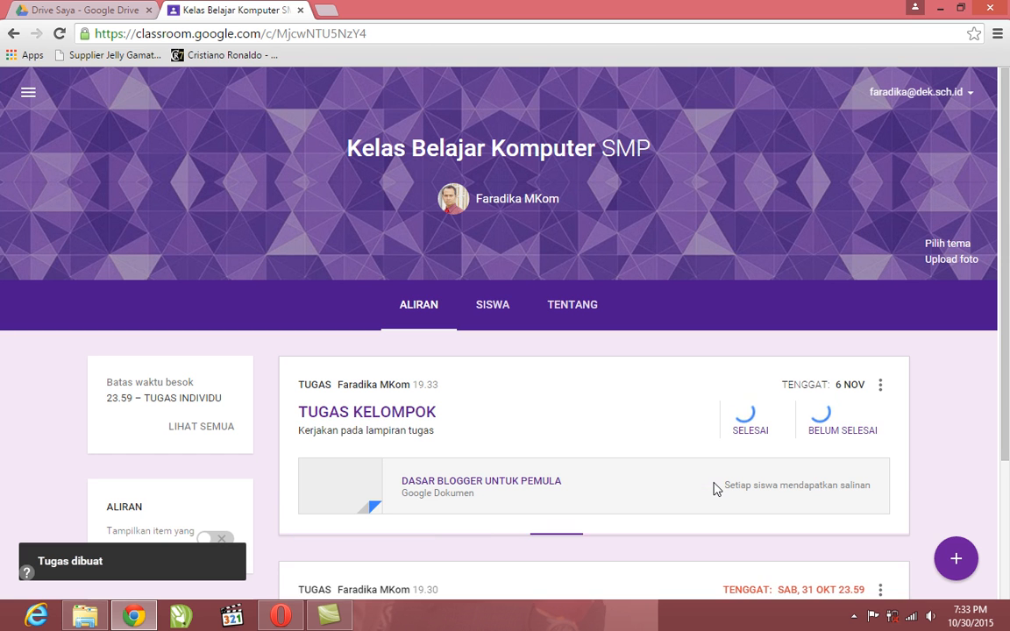
# Review the TUGAS KELOMPOK and TUGAS INDIVIDU posts in the class stream
pyautogui.moveTo(1007, 172); pyautogui.dragTo(1009, 249)
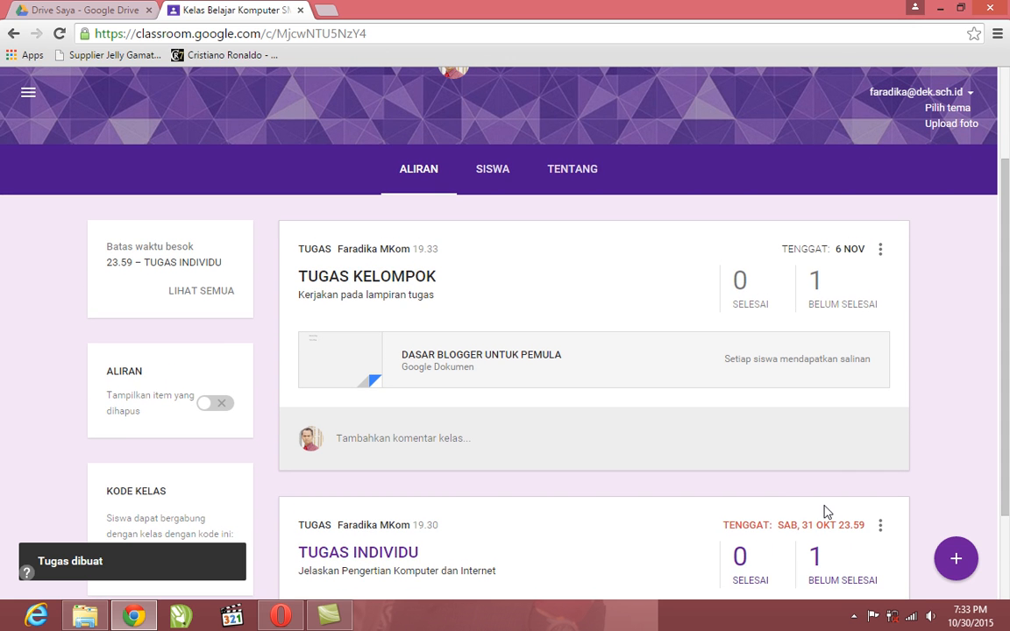
pyautogui.moveTo(1008, 242); pyautogui.dragTo(1009, 100)
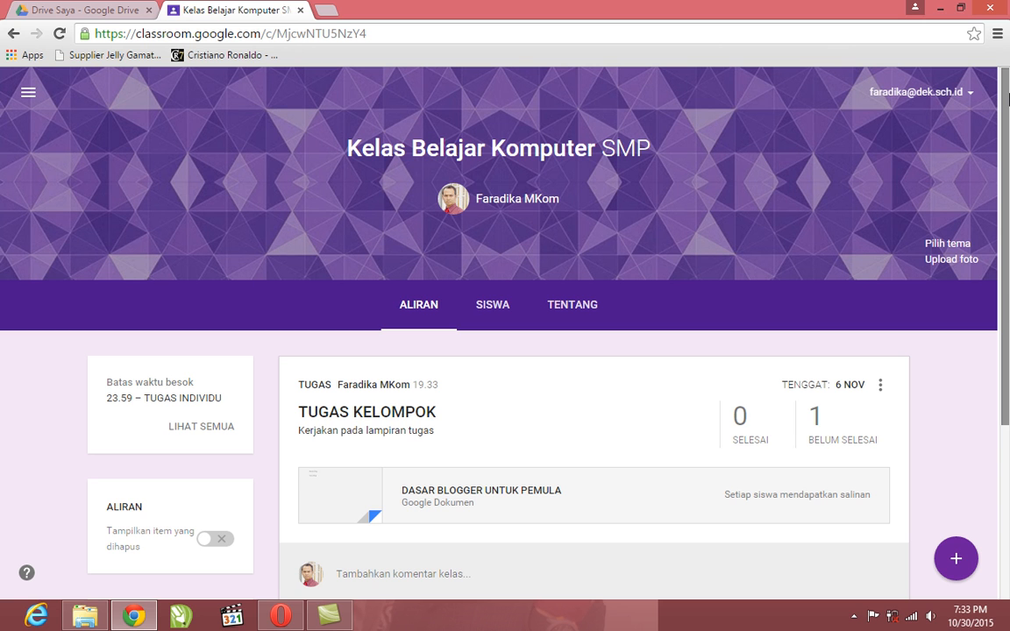
pyautogui.moveTo(1007, 99)
pyautogui.mouseDown()
pyautogui.moveTo(1005, 301)
pyautogui.moveTo(1008, 86)
pyautogui.mouseUp()
pyautogui.moveTo(1008, 86); pyautogui.dragTo(1008, 191)
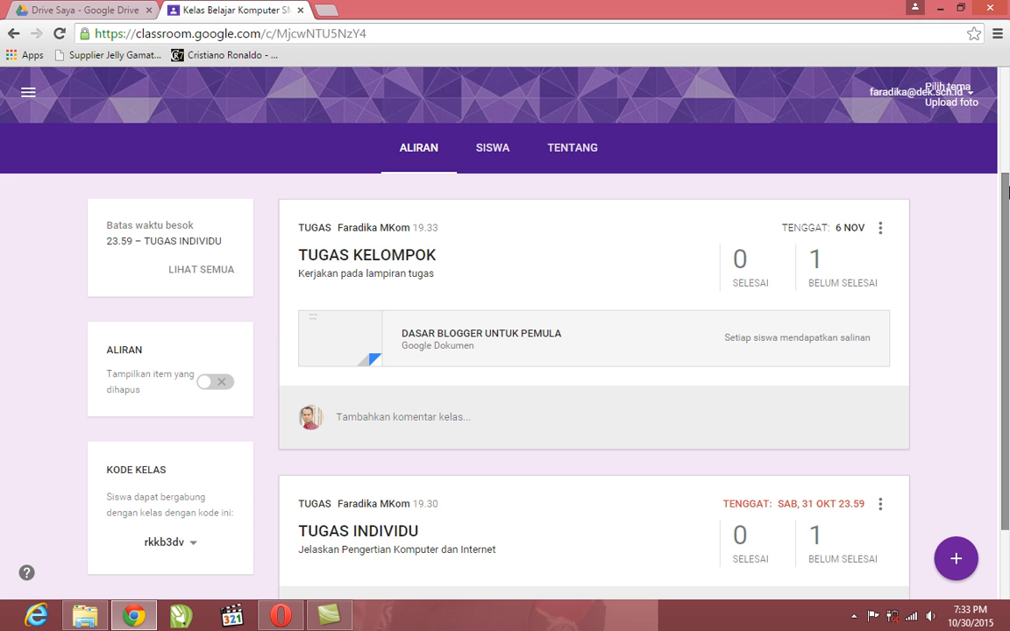
pyautogui.moveTo(1009, 193); pyautogui.dragTo(1009, 144)
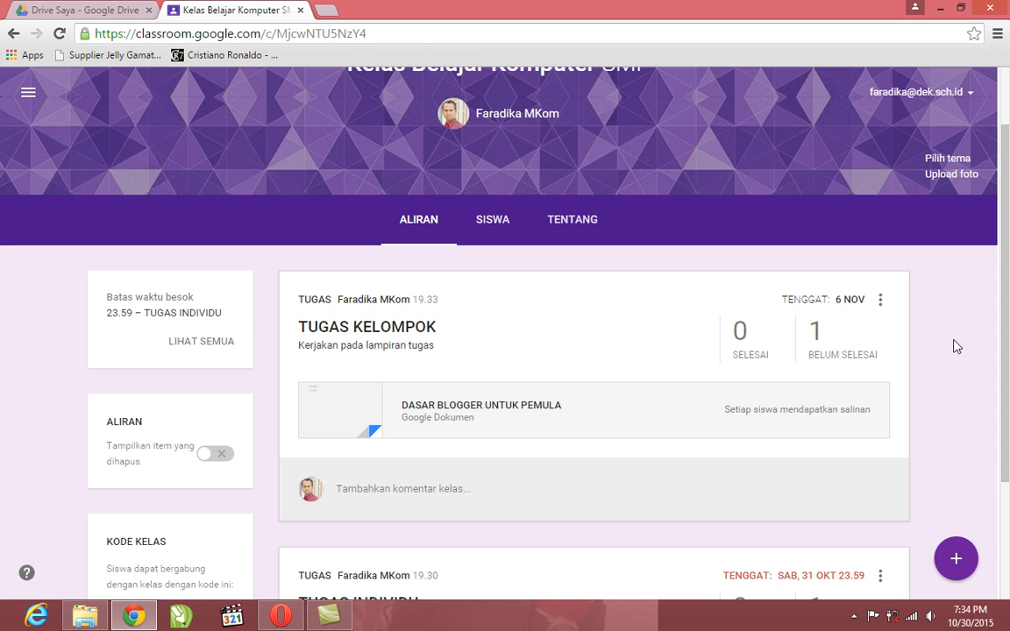